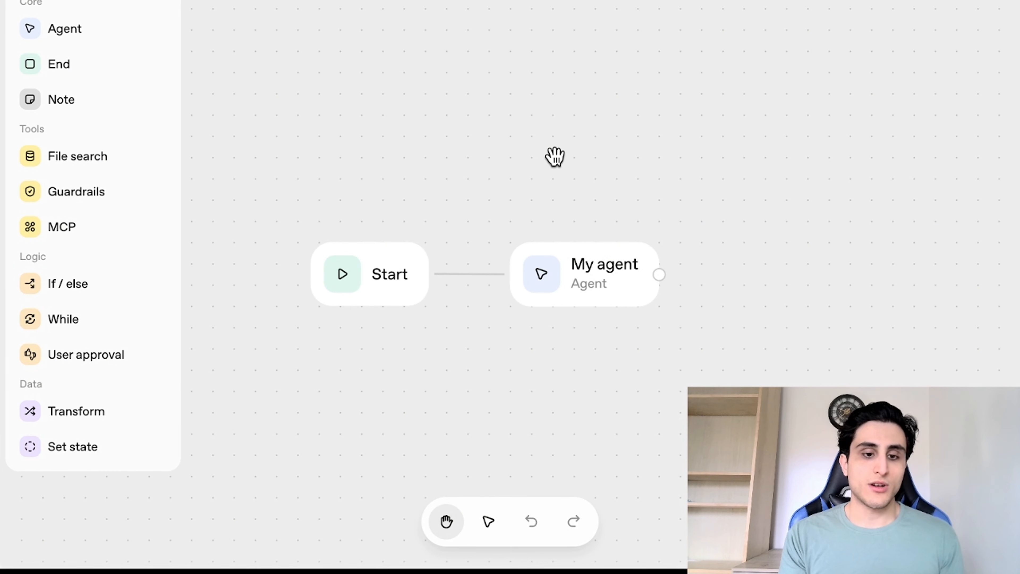
Step: Inspect the Start node's inputs and the My agent node's instructions and available model options
left_click(383, 286)
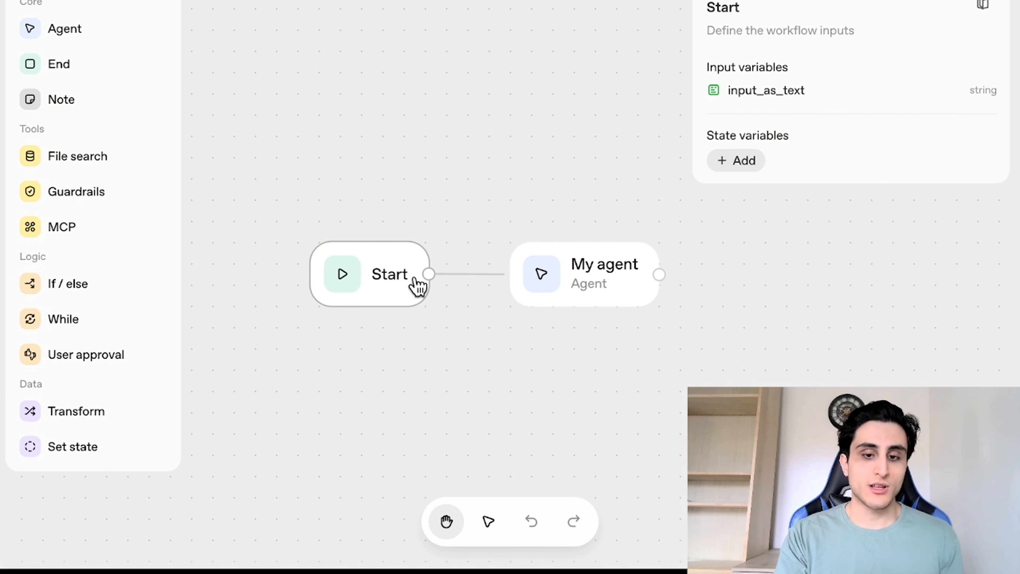
left_click(586, 283)
left_click_drag(864, 133, 624, 126)
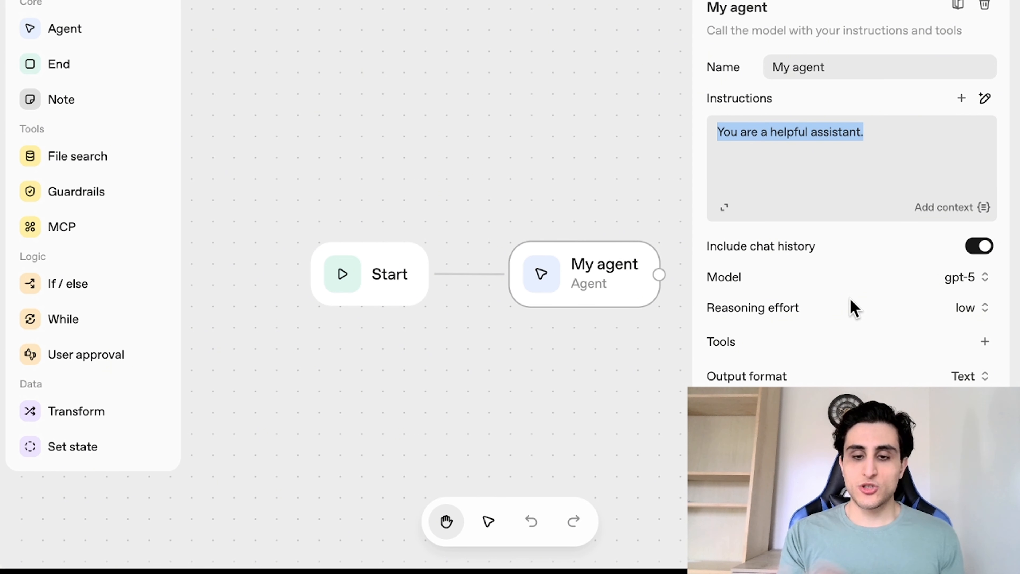
left_click(948, 283)
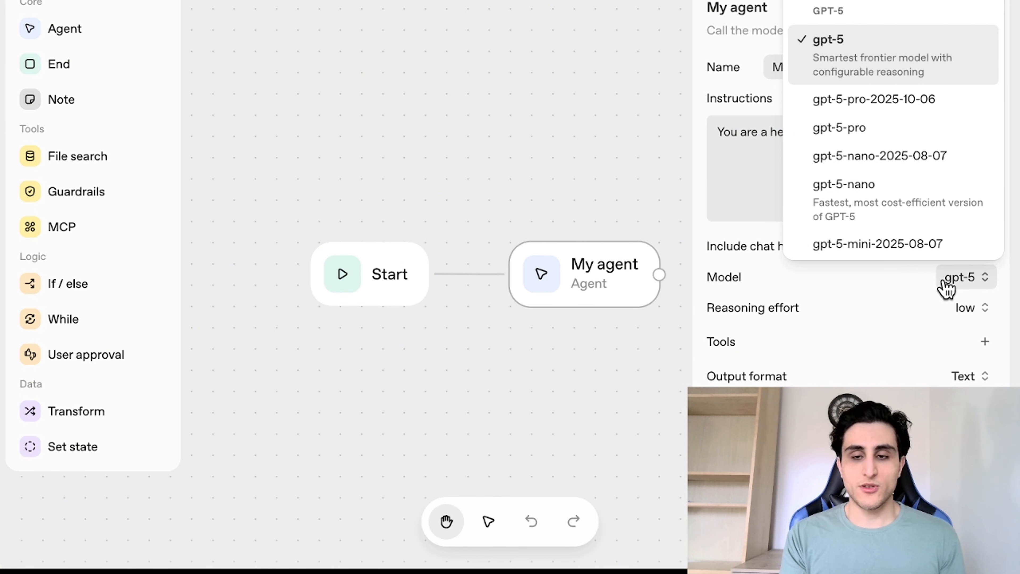
scroll(946, 207, "down", 2)
left_click(747, 189)
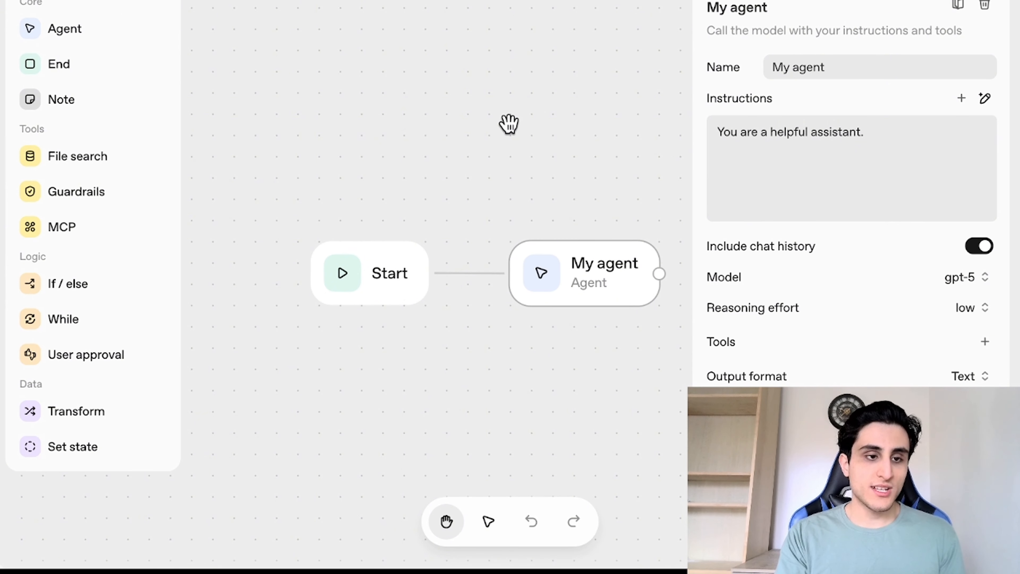
left_click(69, 65)
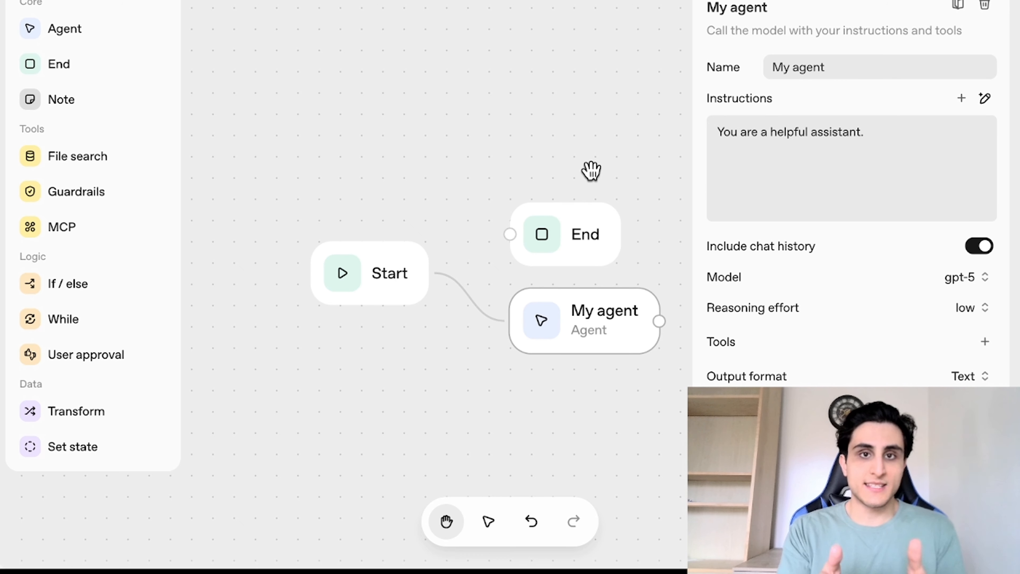
left_click(580, 247)
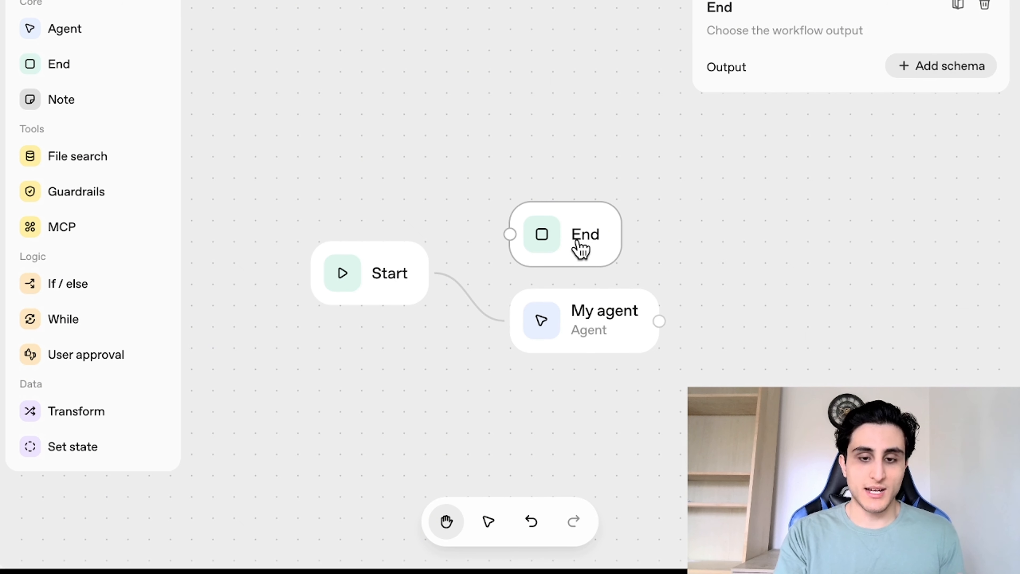
key("BackSpace")
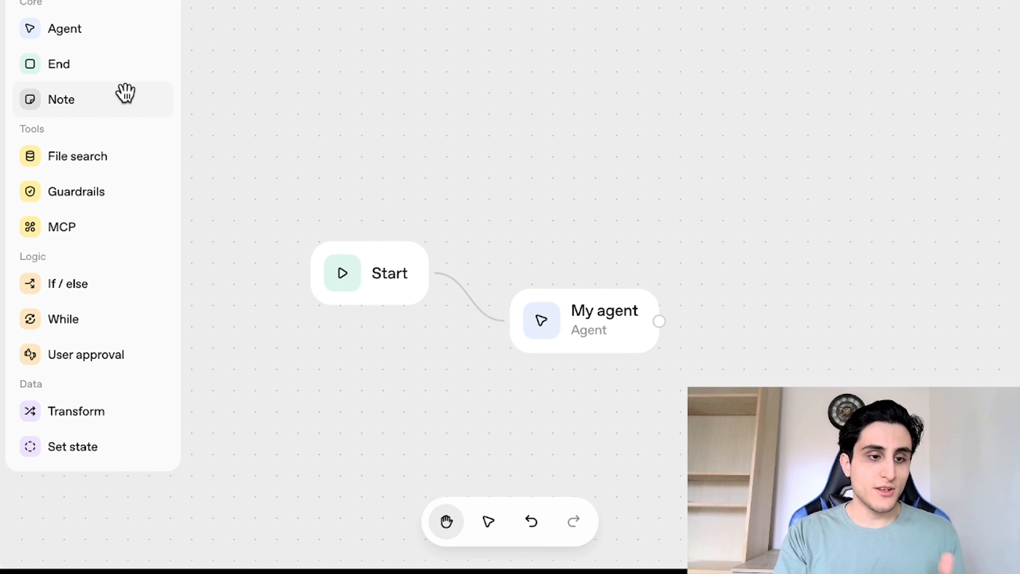
Step: Add a File search node after My agent and connect the agent's output to it
left_click(104, 166)
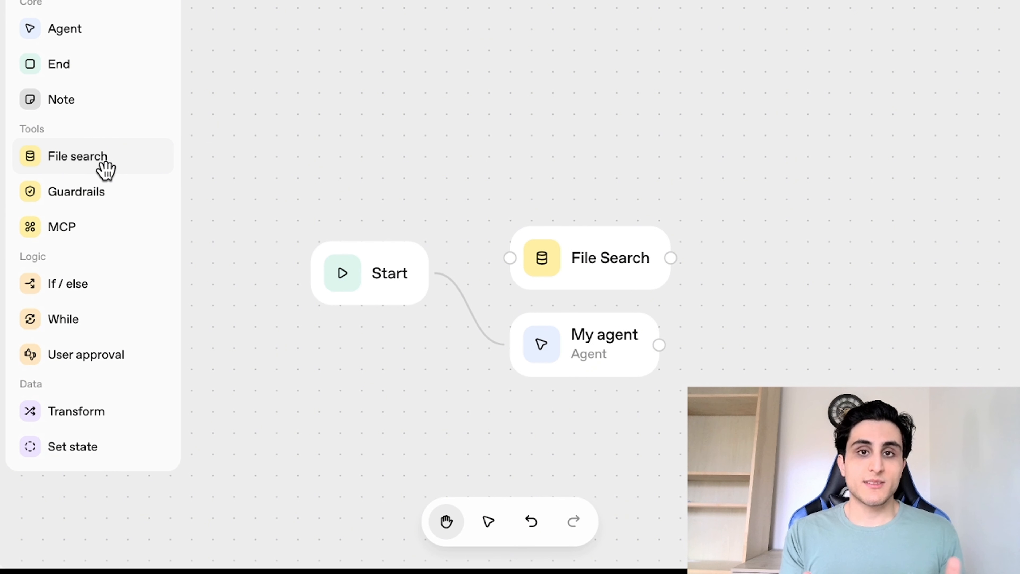
left_click_drag(591, 258, 781, 337)
left_click_drag(659, 345, 701, 337)
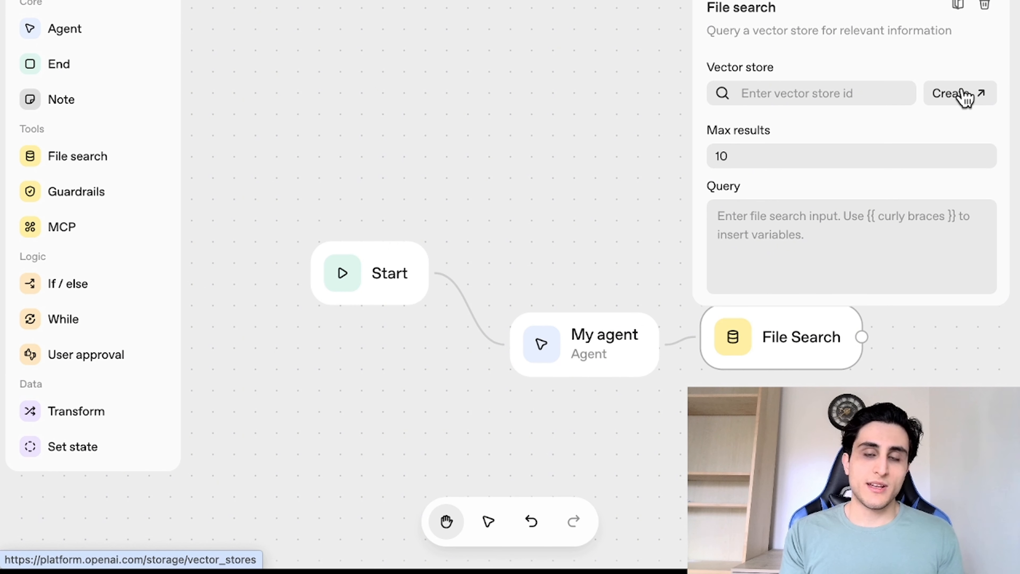
Step: Open the vector store creation page and review the existing vector stores
left_click(965, 96)
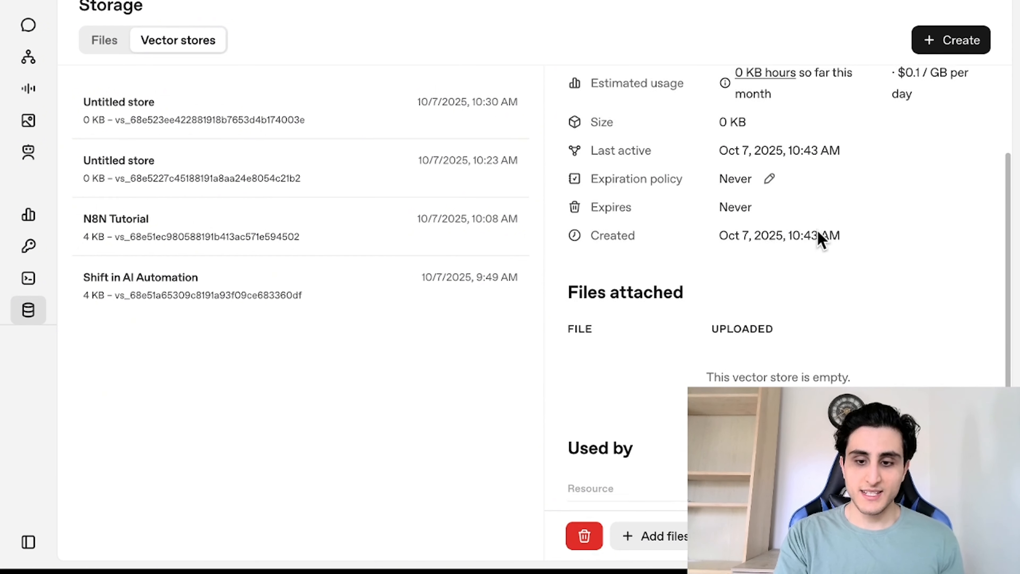
scroll(820, 237, "down", 2)
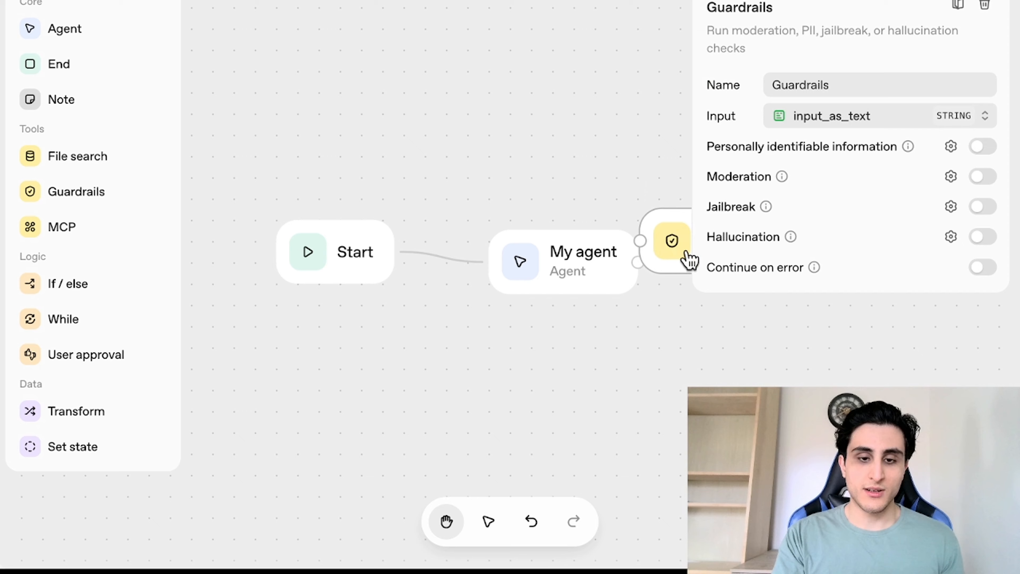
Step: Move the Guardrails node into place and delete the My agent node
left_click_drag(690, 258, 514, 257)
left_click(524, 253)
key("Delete")
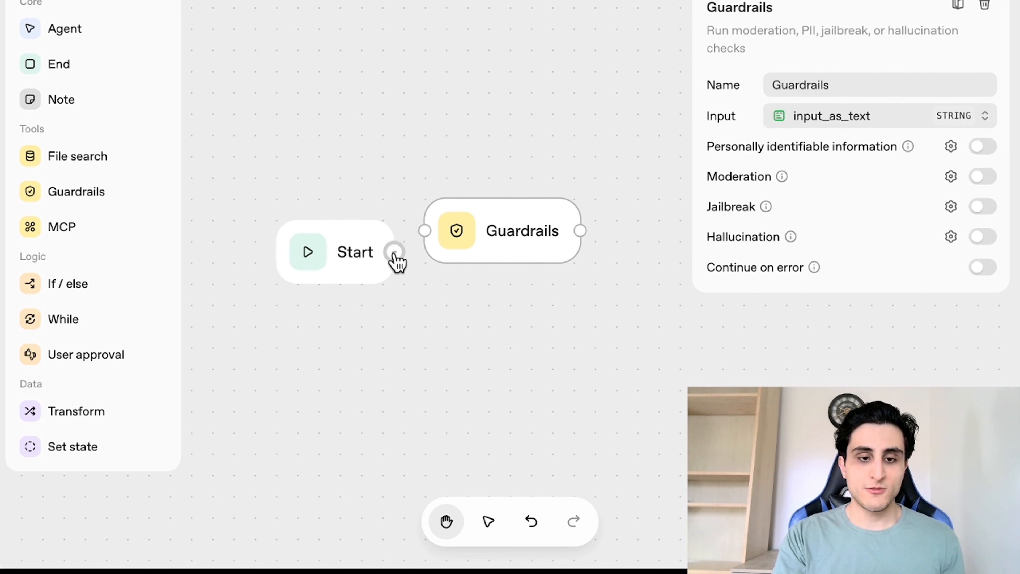
Step: Connect Start to the Guardrails node and enable its Personally identifiable information check
left_click_drag(395, 252, 424, 231)
left_click_drag(509, 251, 513, 265)
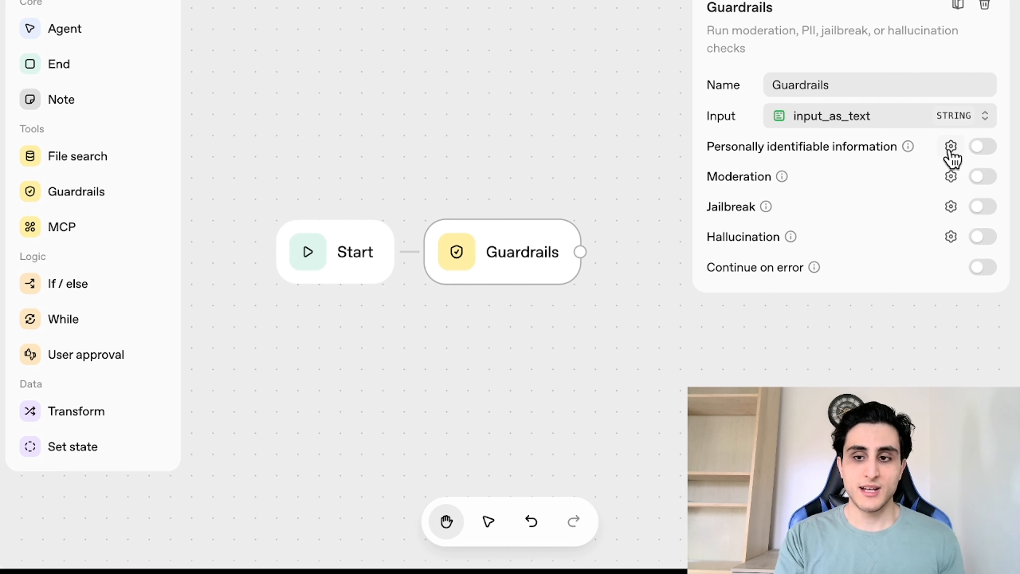
left_click(982, 147)
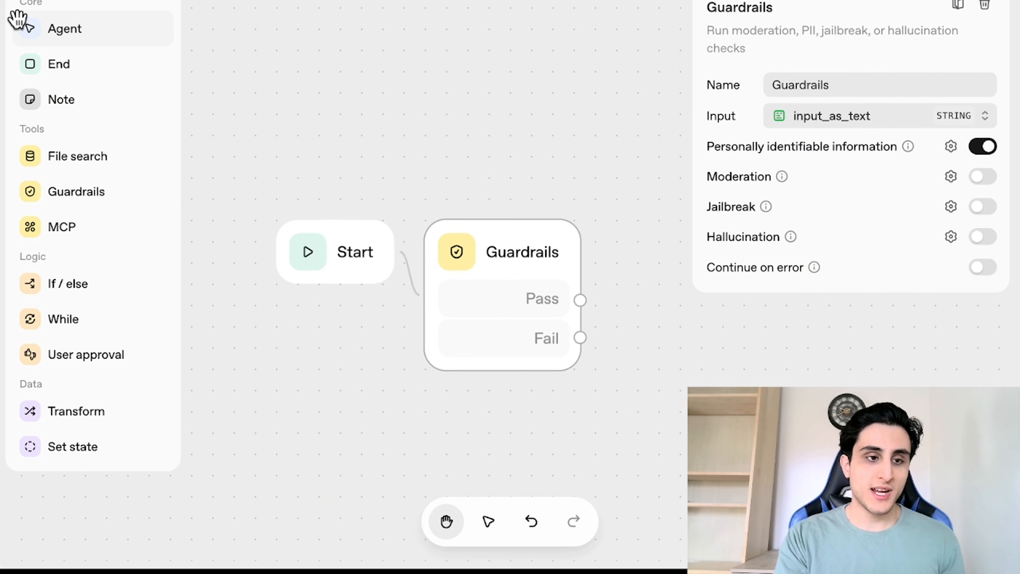
Step: Add an End node and connect the Guardrails Fail output to it
mouse_move(51, 60)
left_mouse_down()
mouse_move(816, 346)
mouse_move(708, 345)
left_mouse_up()
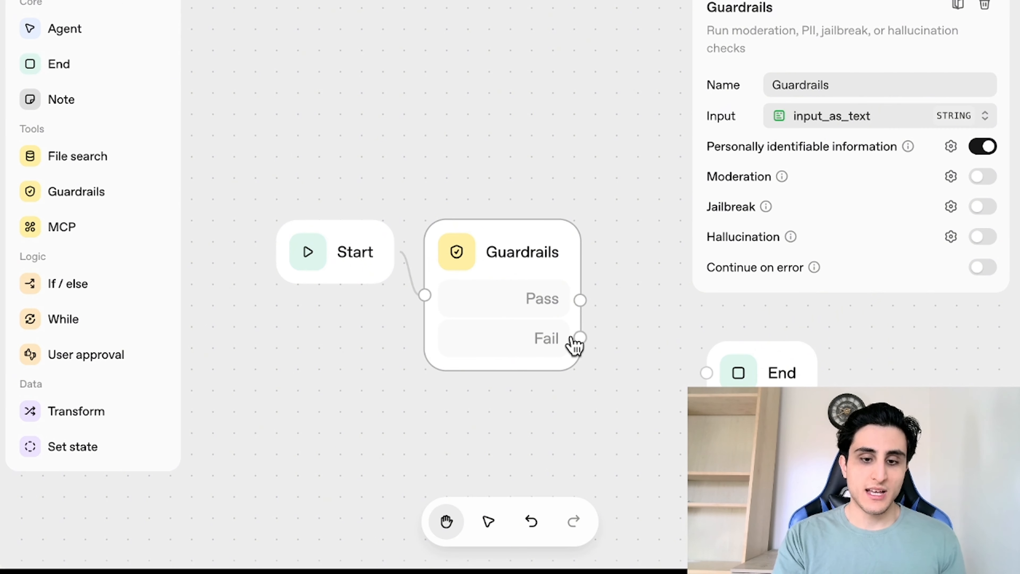
left_click_drag(582, 341, 690, 384)
left_click(692, 383)
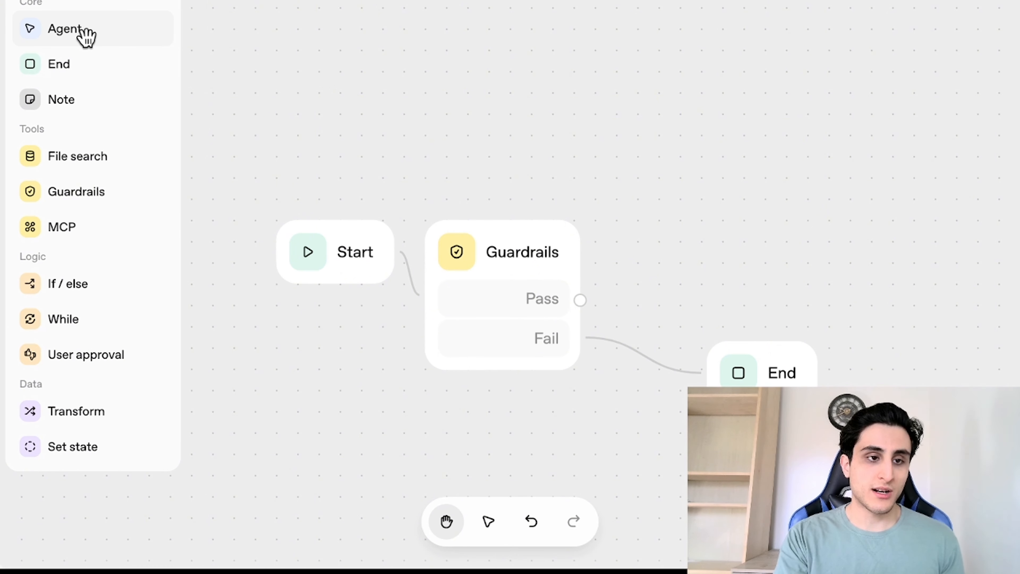
Step: Add an Agent node and connect the Guardrails Pass output to it
left_click_drag(75, 29, 864, 291)
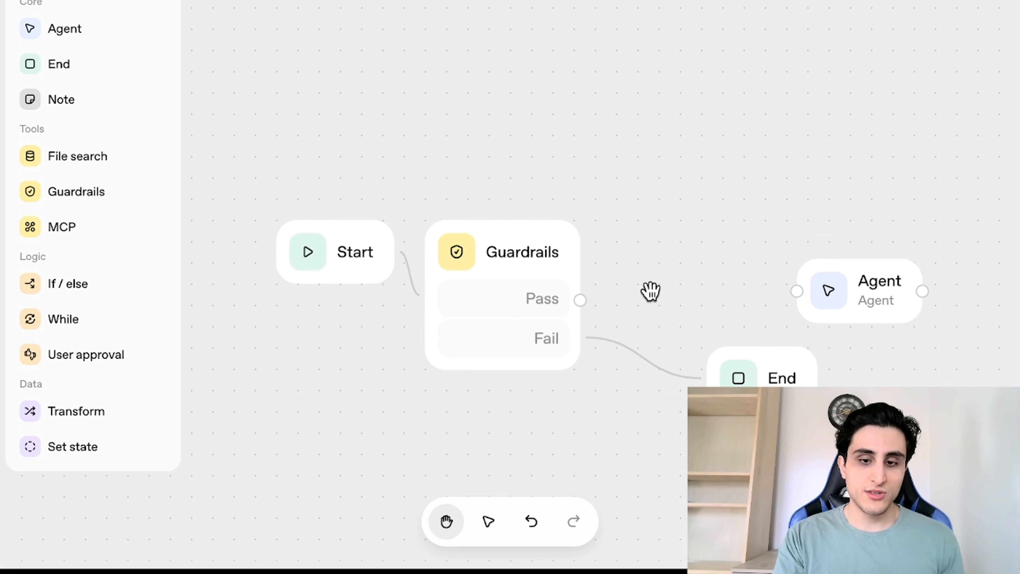
left_click_drag(574, 307, 810, 320)
left_click(706, 239)
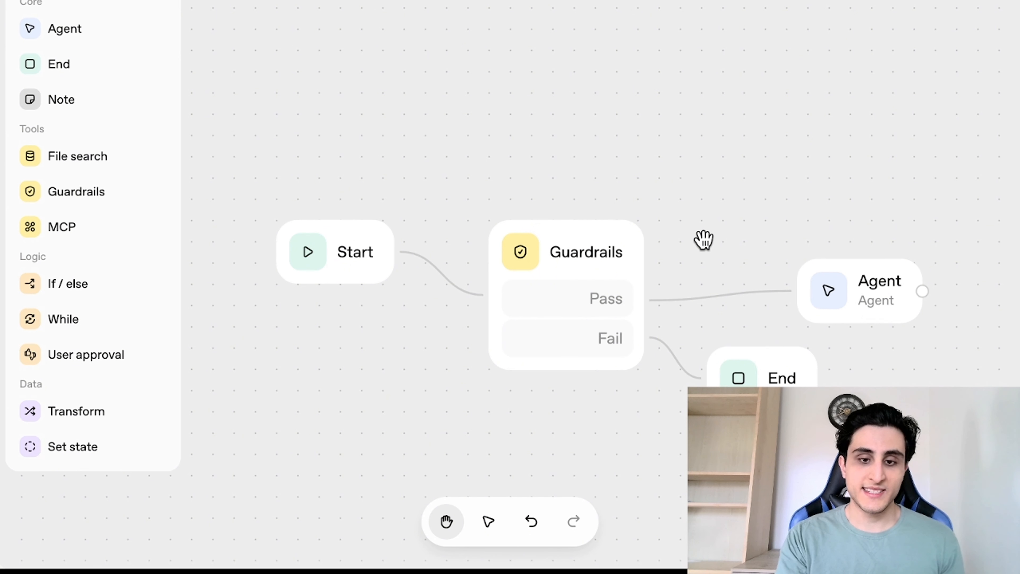
Step: Delete the Guardrails node and the End node
left_click(625, 259)
key("BackSpace")
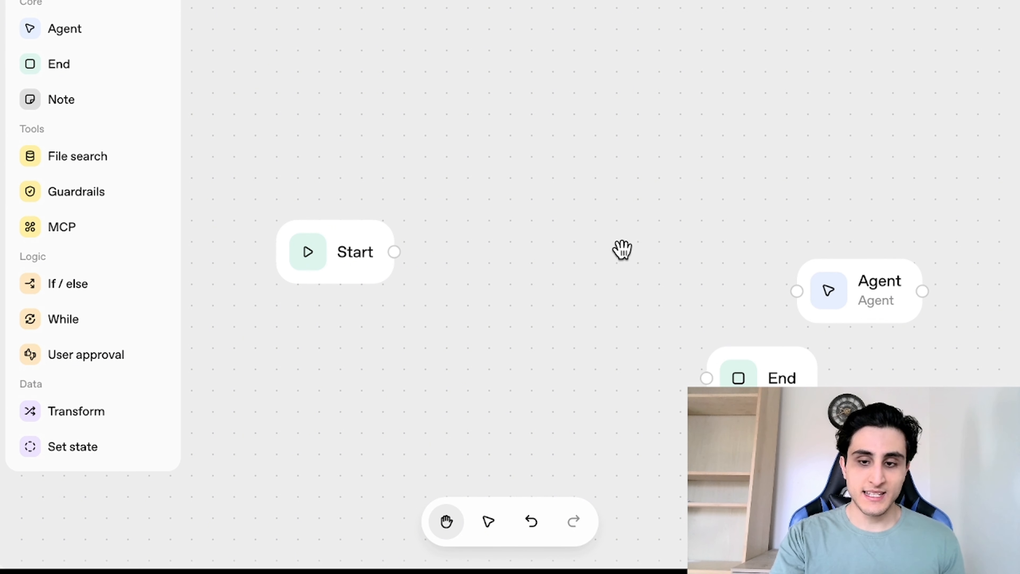
left_click(775, 378)
key("BackSpace")
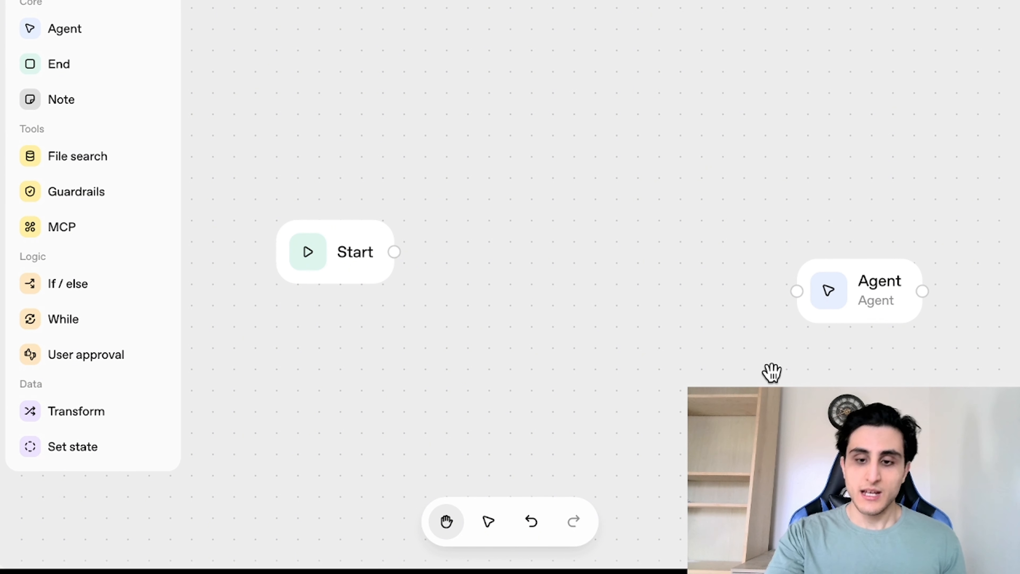
Step: Connect Start to the Agent node and add an MCP node to the canvas
left_click_drag(878, 291, 570, 252)
left_click_drag(74, 239, 480, 170)
left_click_drag(486, 276, 410, 266)
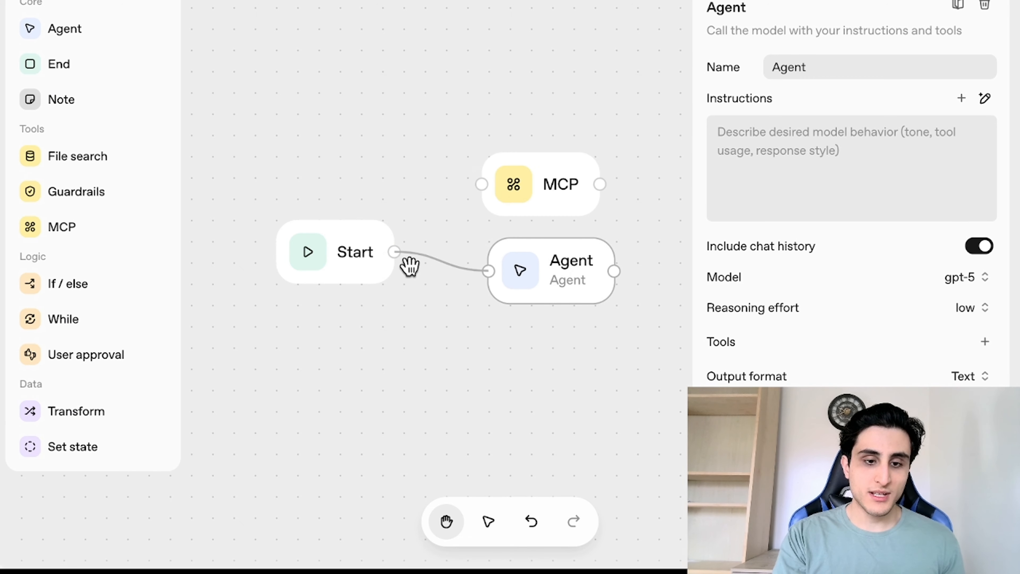
Step: Attach the MCP node after the Agent, then delete the MCP node
left_click_drag(546, 187, 712, 260)
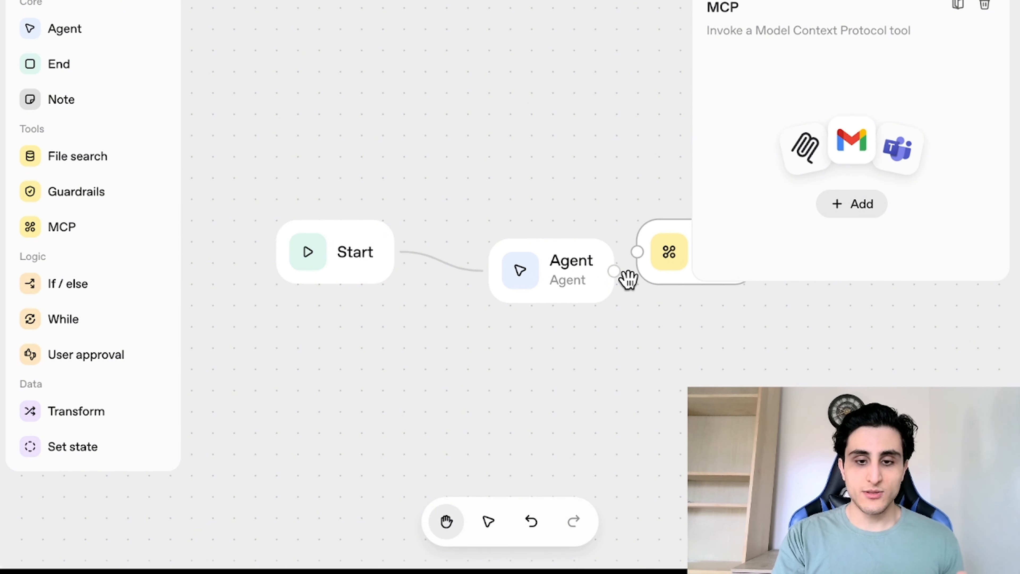
mouse_move(622, 278)
left_mouse_down()
mouse_move(638, 264)
mouse_move(503, 286)
mouse_move(501, 273)
mouse_move(589, 265)
mouse_move(610, 287)
left_mouse_up()
left_click(985, 5)
scroll(446, 154, "down", 2)
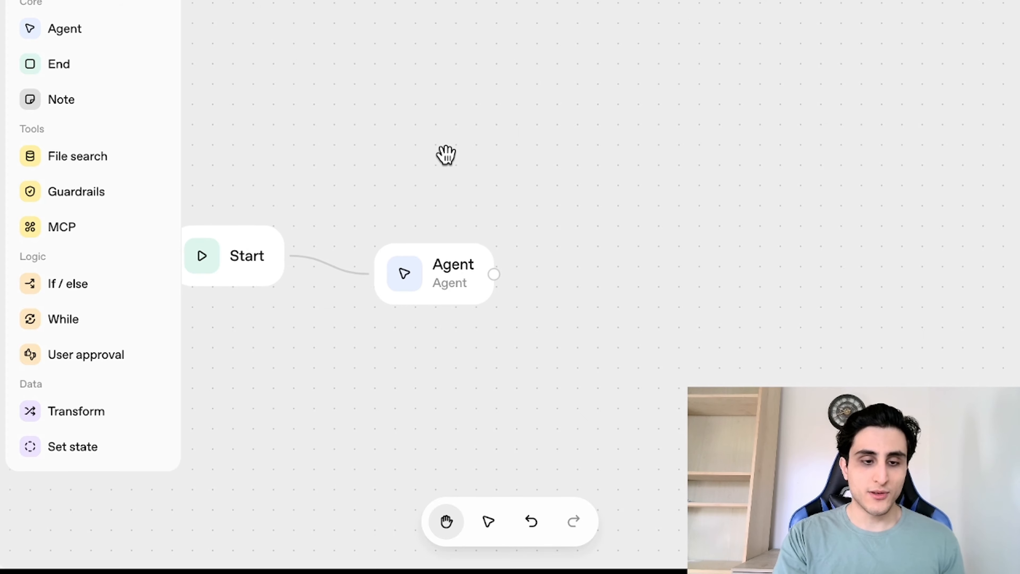
Step: Reposition the Start and Agent nodes and rename the agent YouTube
left_click_drag(240, 263, 318, 200)
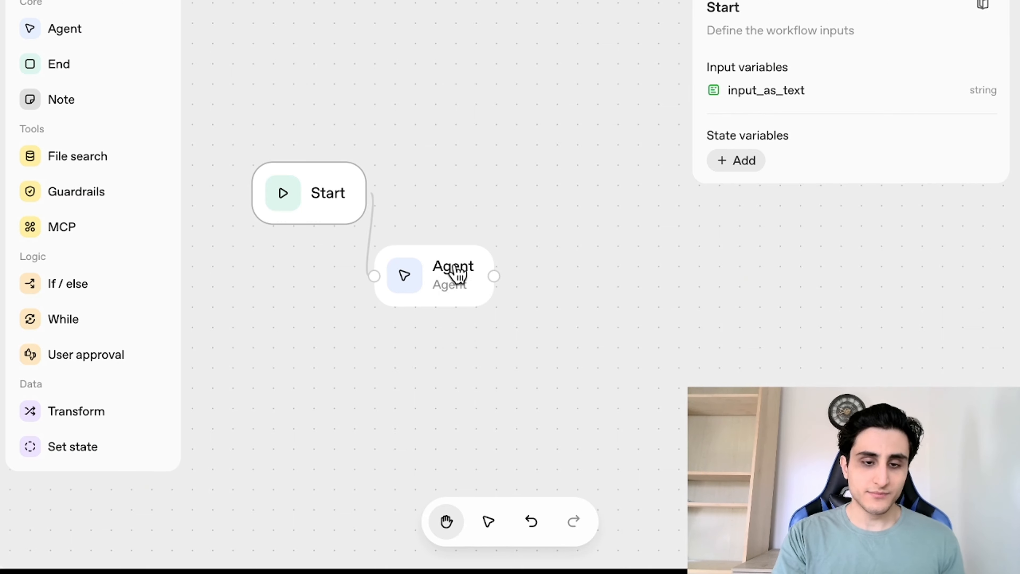
left_click_drag(454, 281, 497, 187)
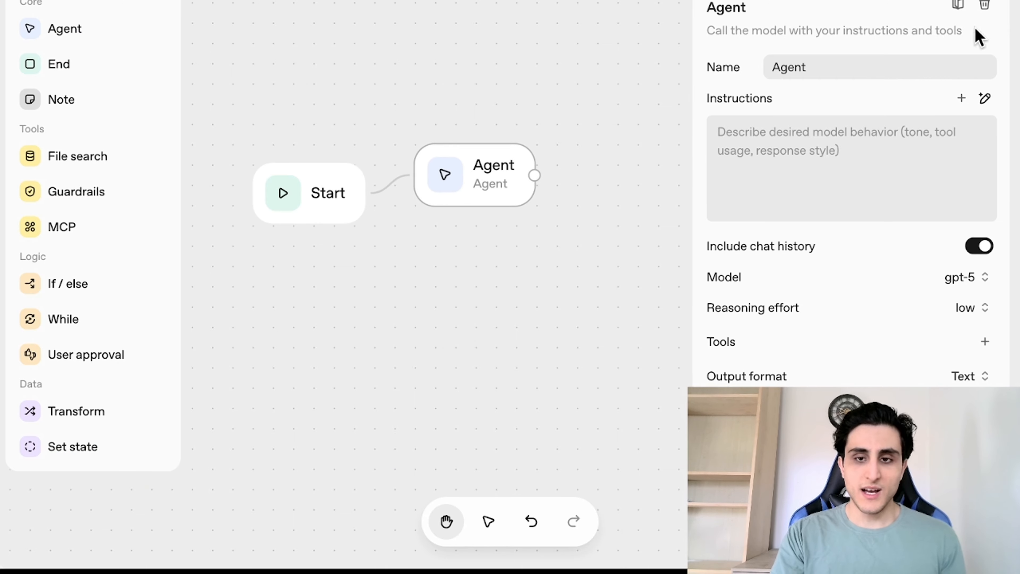
left_click(847, 64)
key("BackSpace")
key("BackSpace")
key("BackSpace")
key("BackSpace")
key("BackSpace")
type("YouTube")
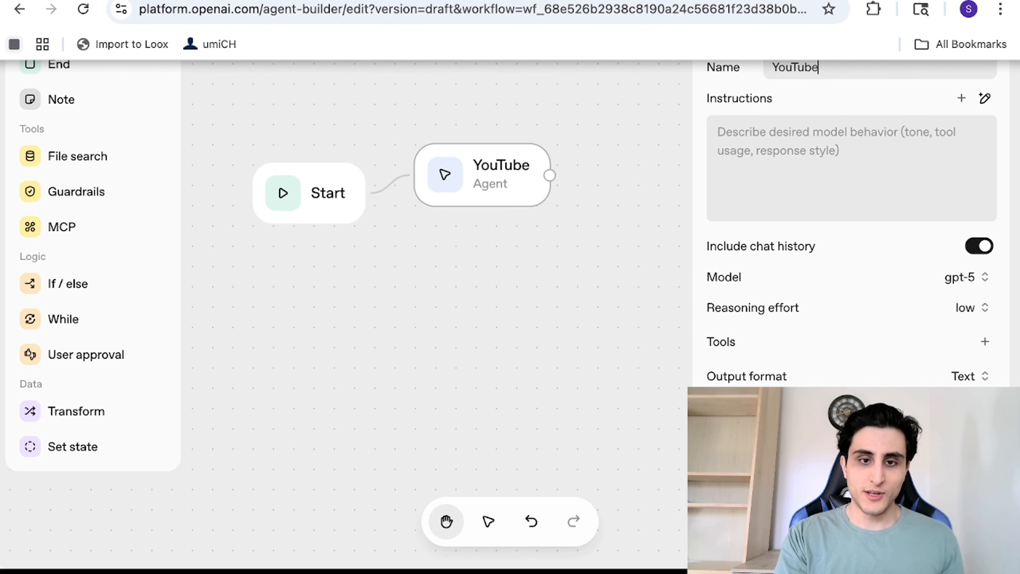
Step: Switch to the Google Docs tab, copy the first instruction paragraph, and paste it into the agent's instructions
key("ctrl+Tab")
left_click_drag(893, 171, 344, 152)
key("ctrl+c")
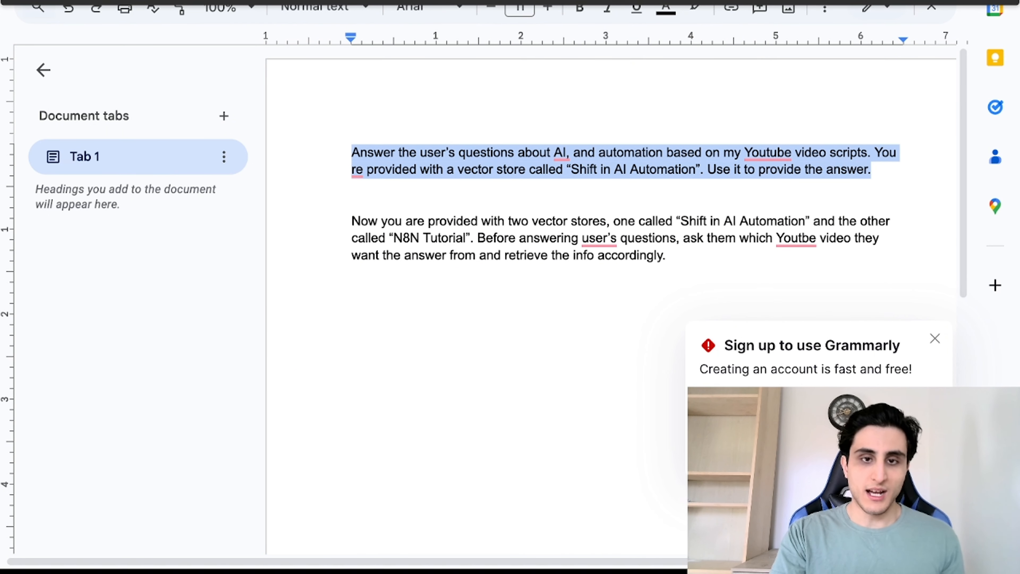
key("ctrl+shift+Tab")
key("ctrl+shift+Tab")
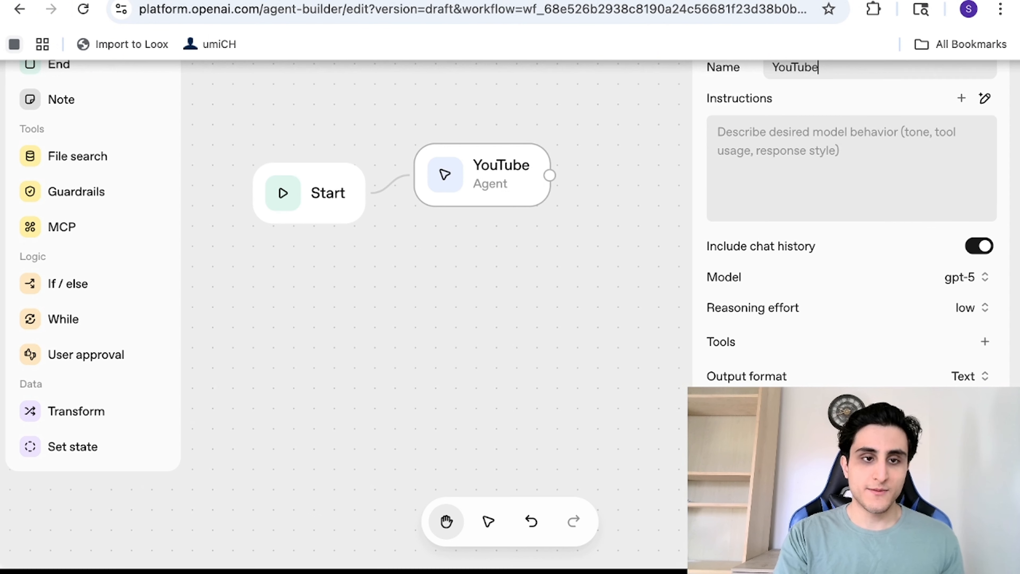
left_click(790, 155)
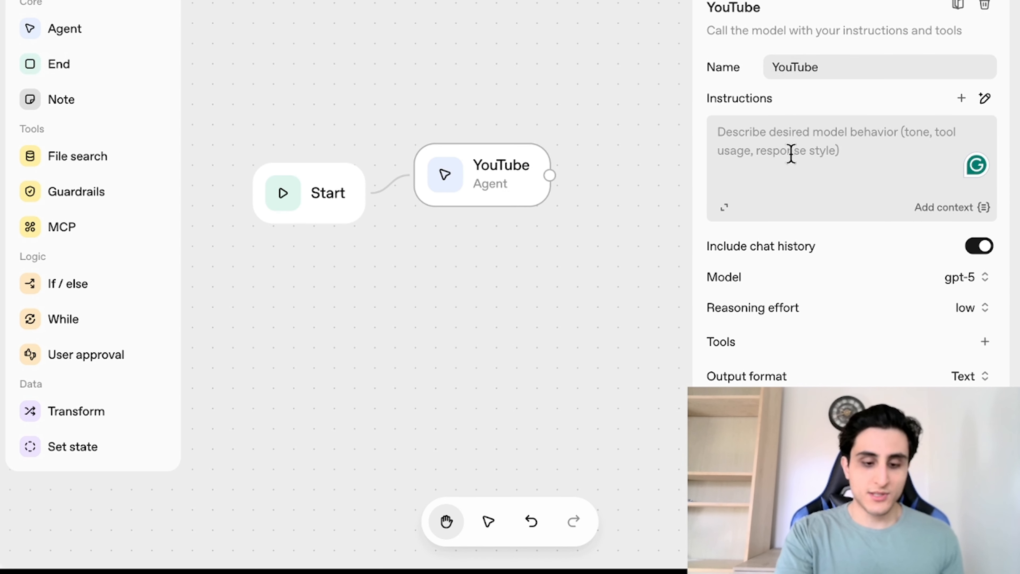
key("ctrl+v")
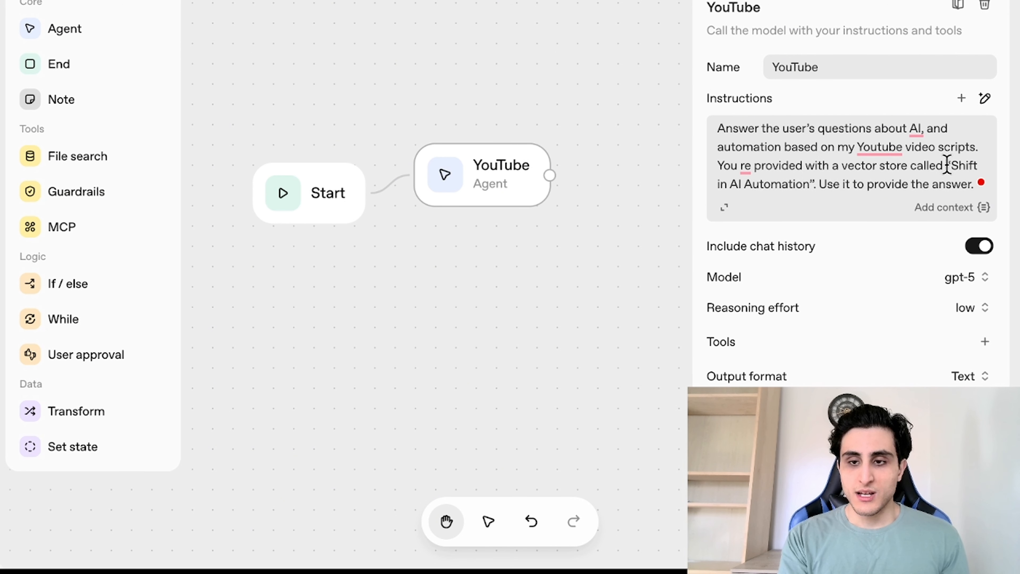
Step: Add a File search tool to the agent by uploading YouTube Transcript as a new vector store
left_click_drag(946, 164, 977, 171)
left_click(984, 341)
left_click(452, 297)
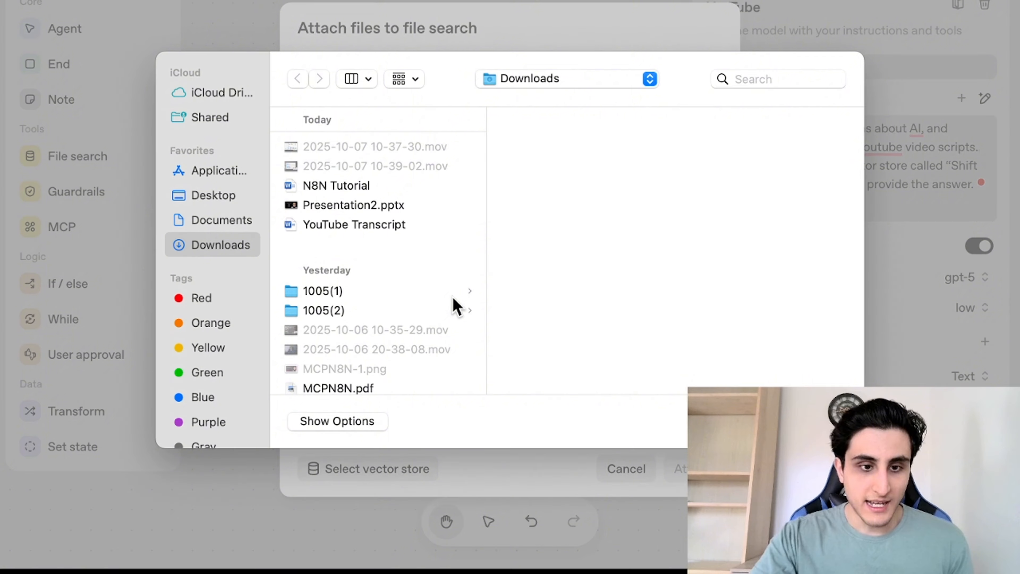
left_click(371, 225)
key("Return")
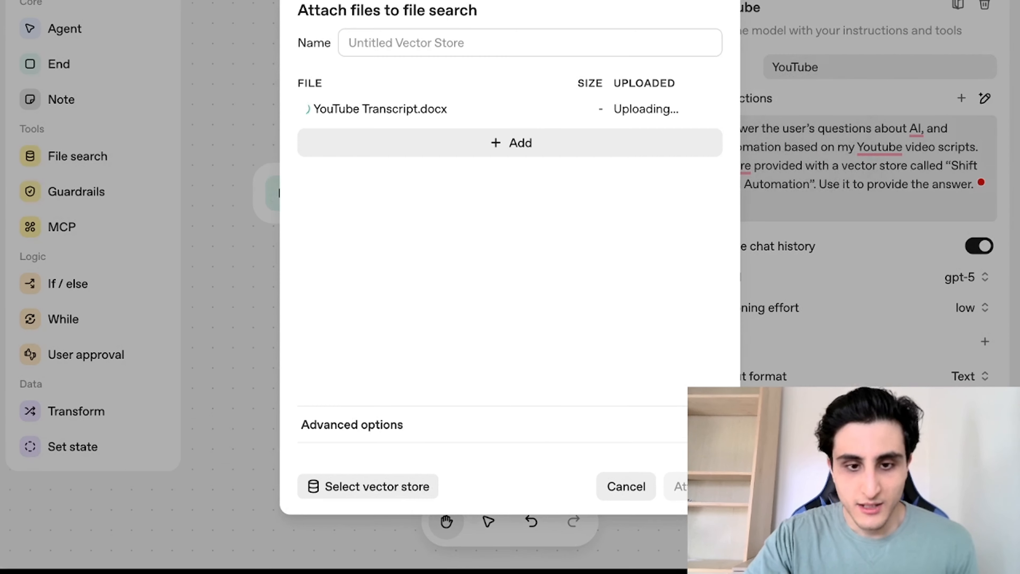
left_click(409, 35)
left_click(699, 486)
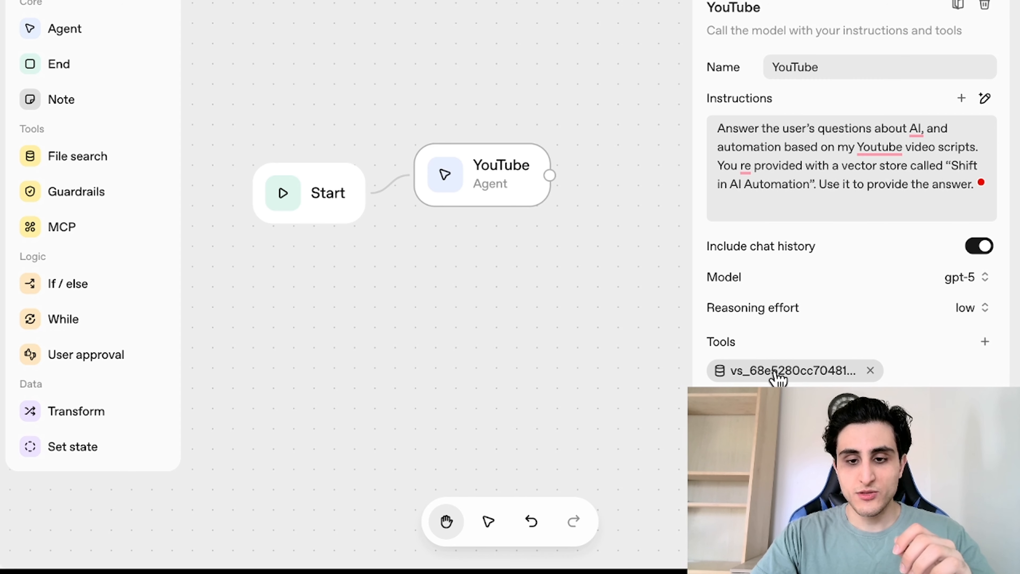
Step: Open the workflow preview and send a test question about changes in automation over the last three years
left_click(862, 146)
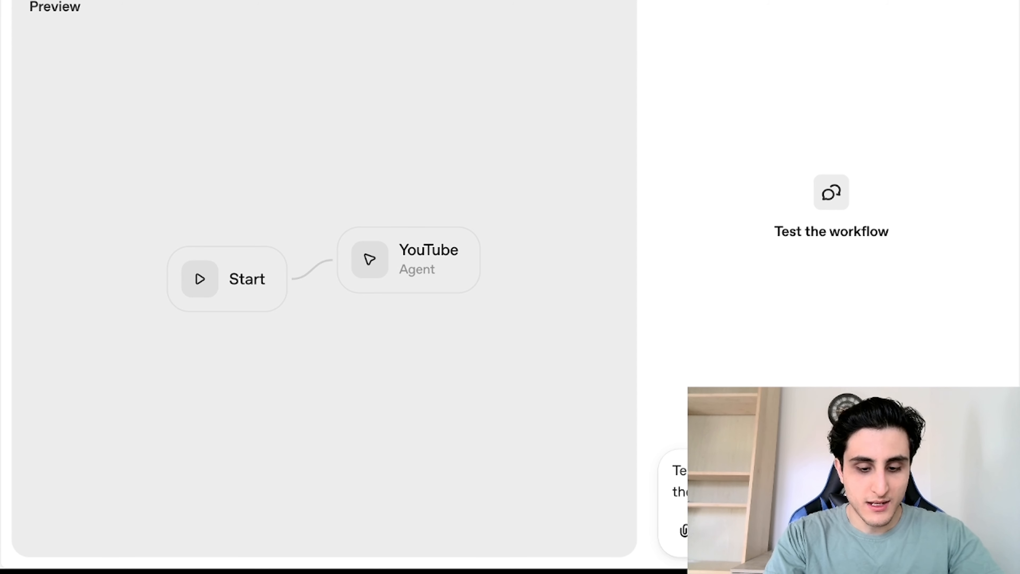
key("Return")
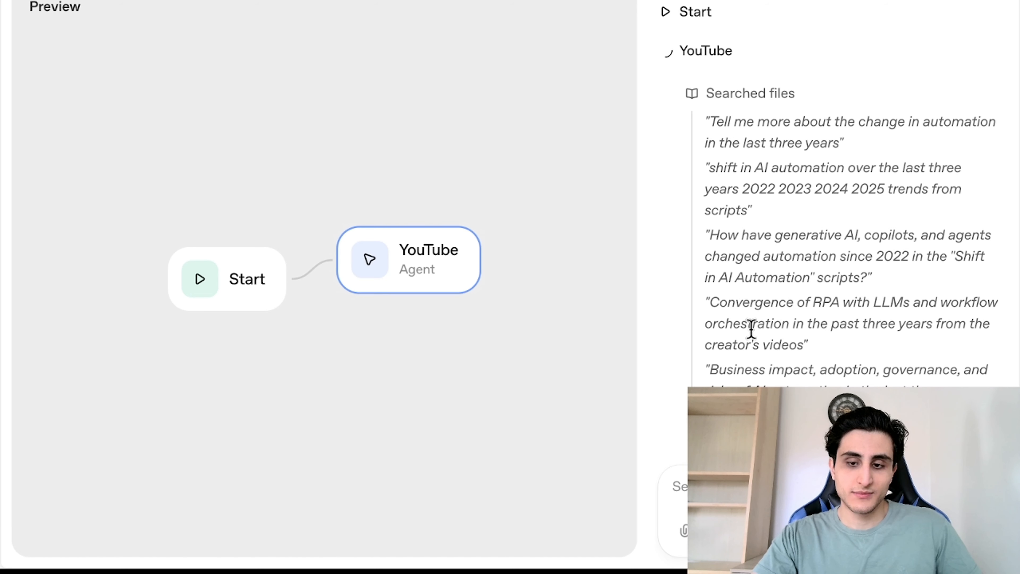
Step: Extend the YouTube agent's instructions with a paragraph naming the Shift in AI Automation and N8N Tutorial vector stores and asking users which video to use
scroll(751, 328, "down", 10)
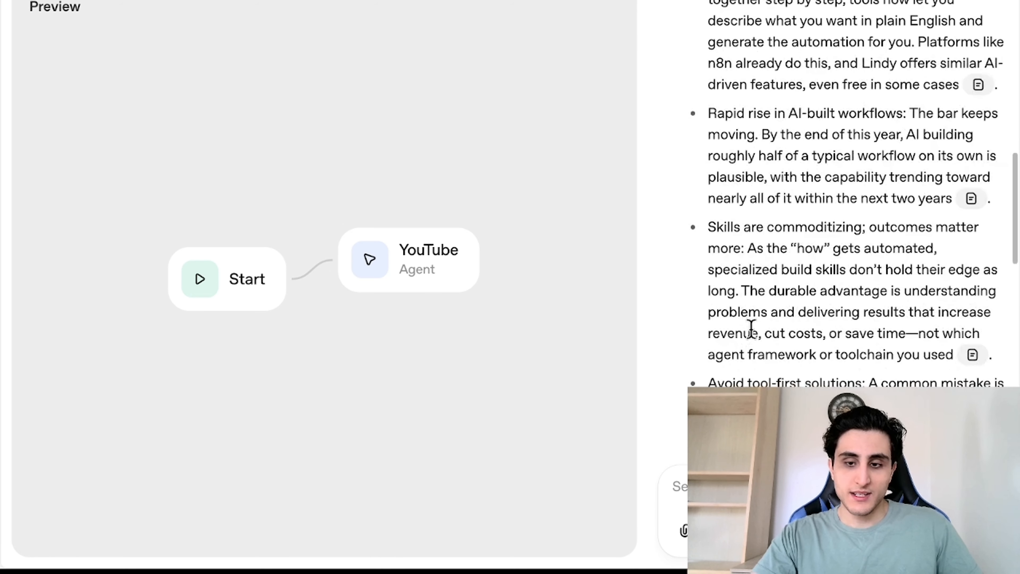
scroll(751, 329, "down", 10)
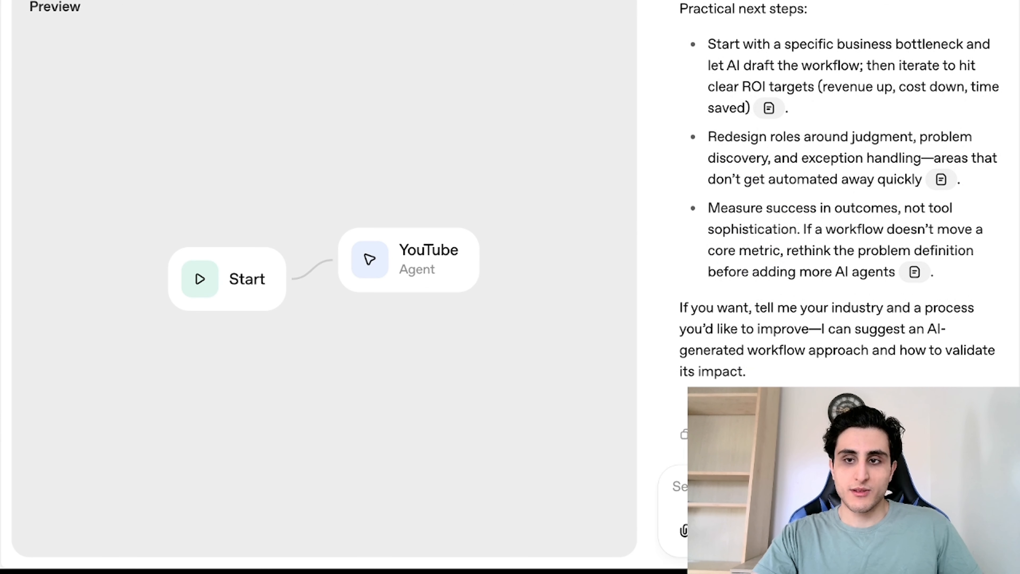
left_click(884, 2)
left_click(606, 274)
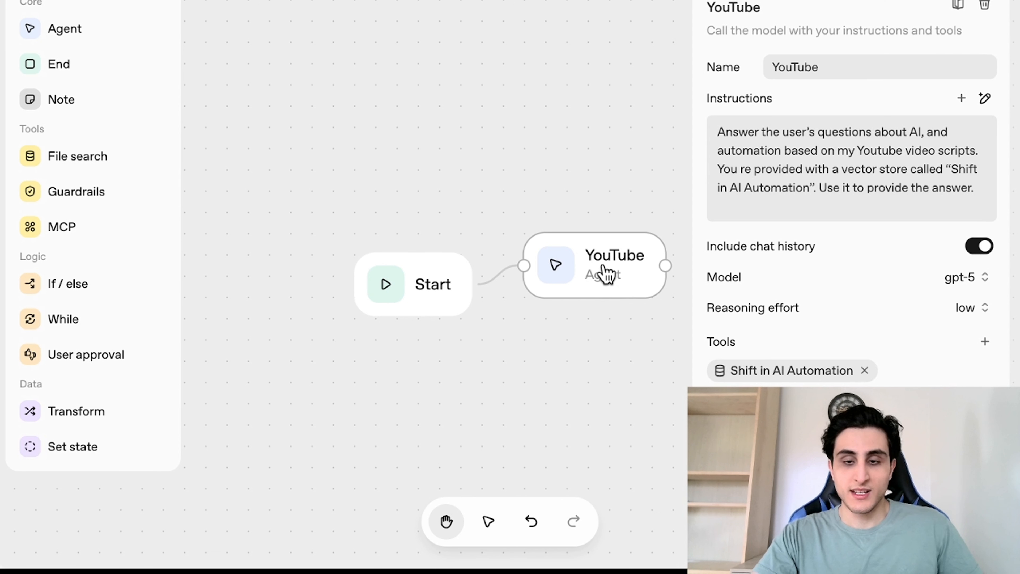
left_click(863, 188)
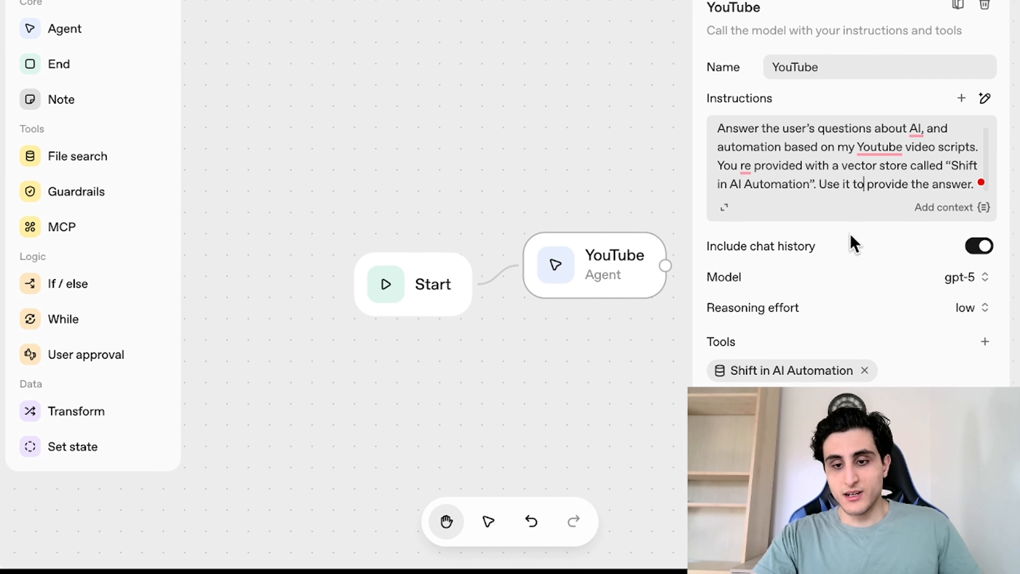
key("ctrl+a")
left_click(724, 206)
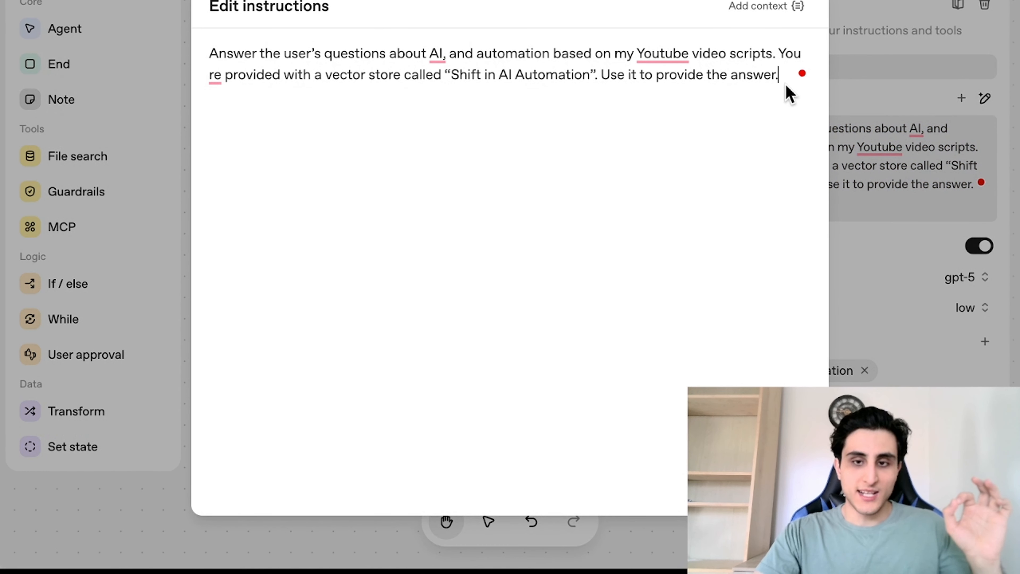
left_click_drag(209, 53, 676, 128)
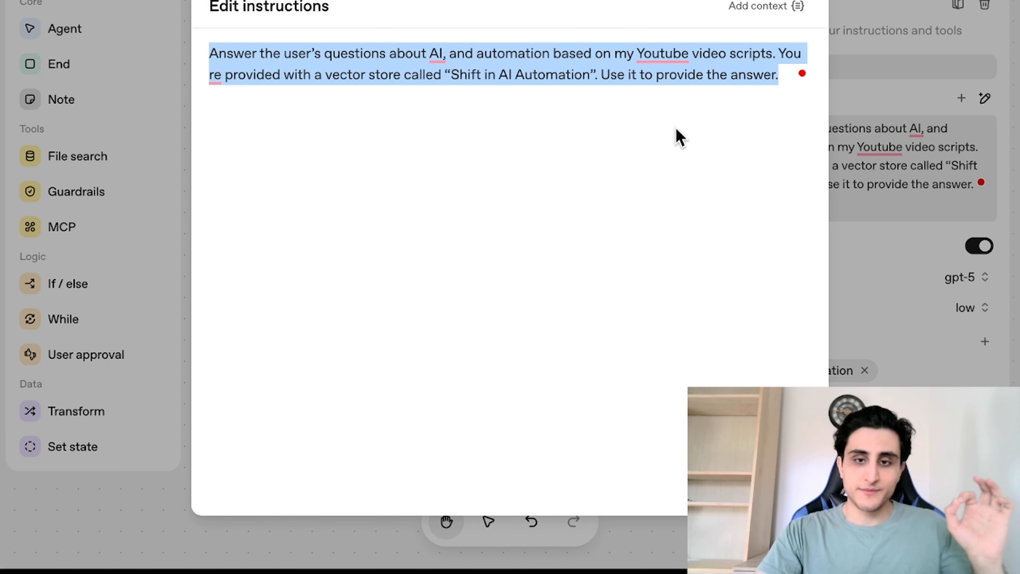
type("Answer the user’s questions about AI, and automation based on my Youtube video scripts. You re provided with a vector store called \"Shift in AI Automation\". Use it to provide the answer. Now you are provided with two vector stores, one called \"Shift in AI Automation\" and the other called \"N8N Tutorial\". Before answering user’s questions, ask them which Youtbe video they want the answer from and retrieve the info accordingly.")
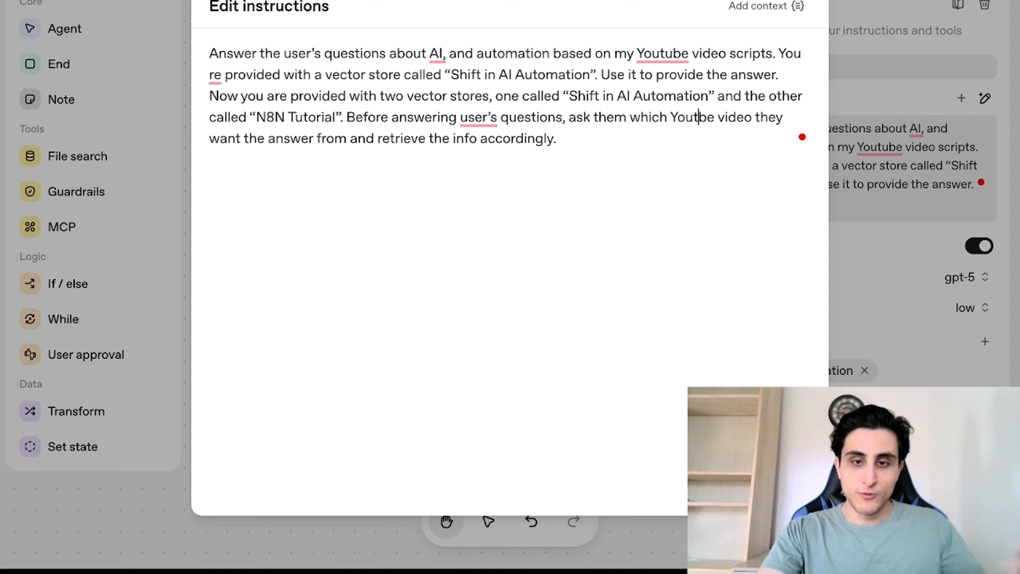
left_click(698, 116)
type("u")
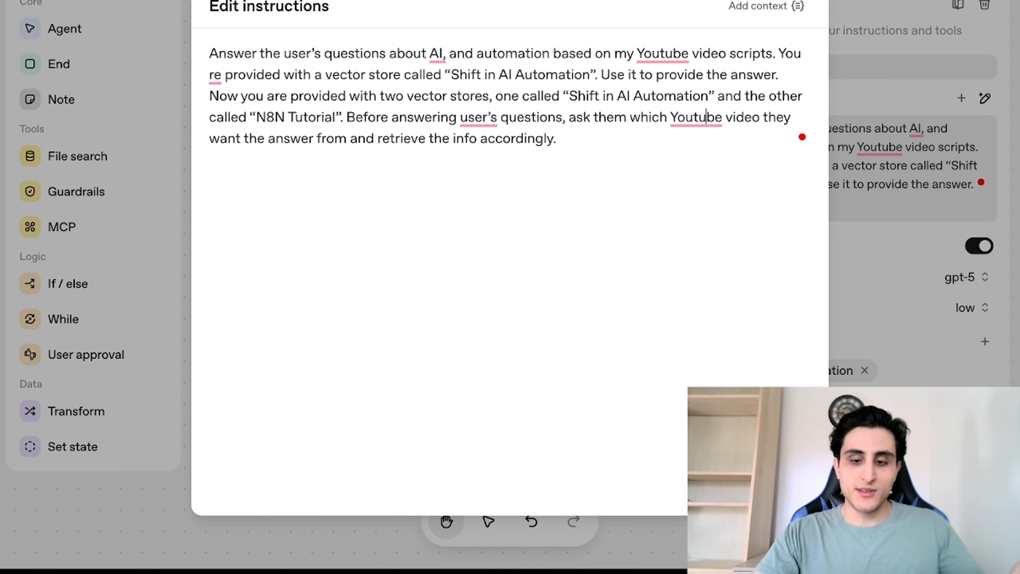
left_click(970, 339)
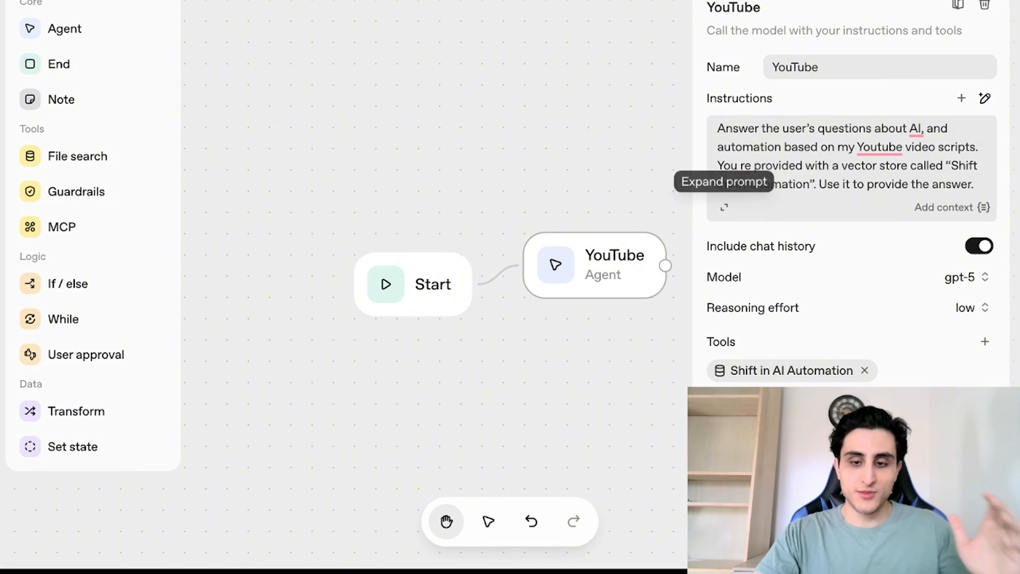
Step: Add another File search tool to the agent using the existing N8N Tutorial vector store
left_click(987, 343)
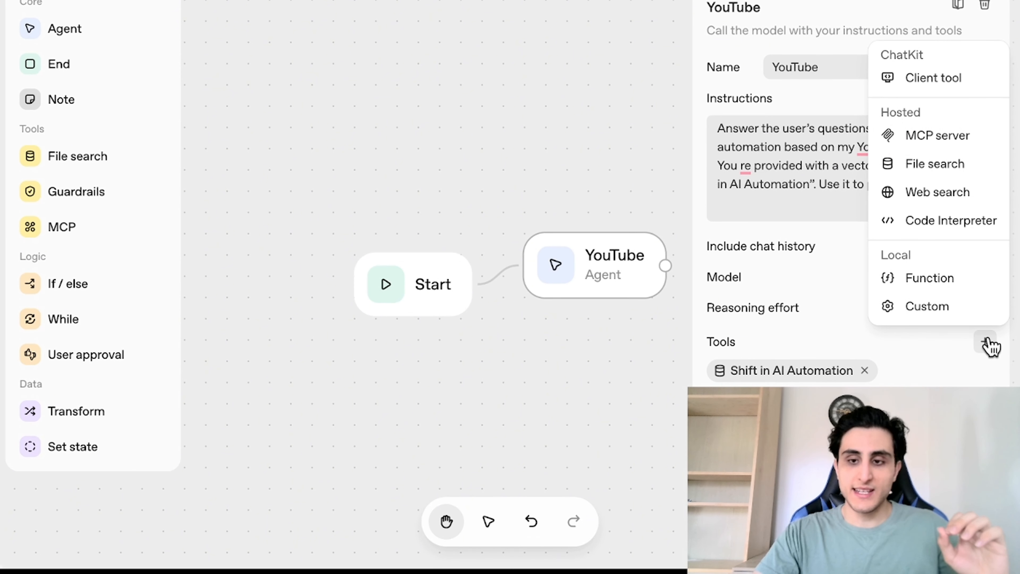
left_click(934, 165)
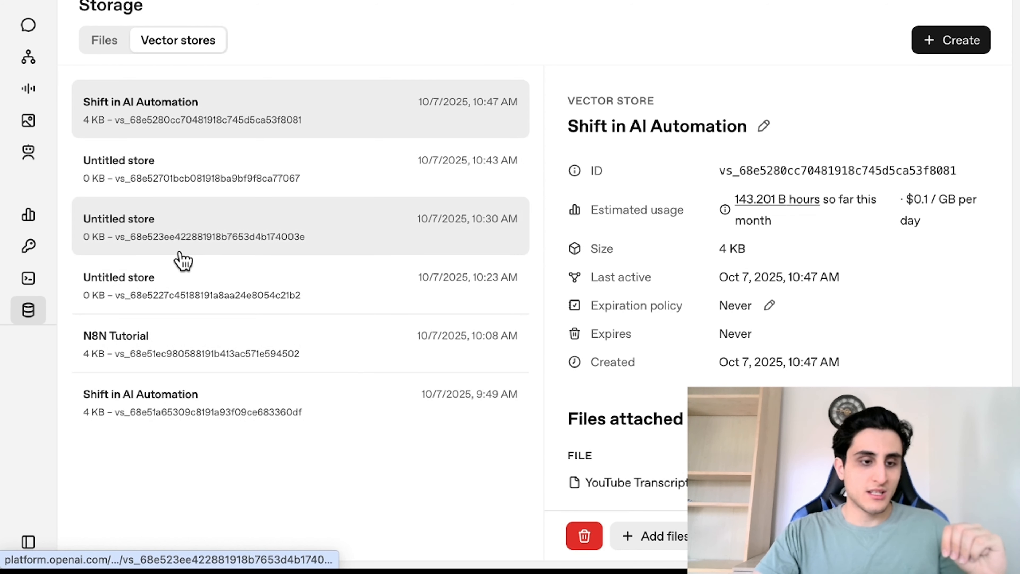
left_click(199, 359)
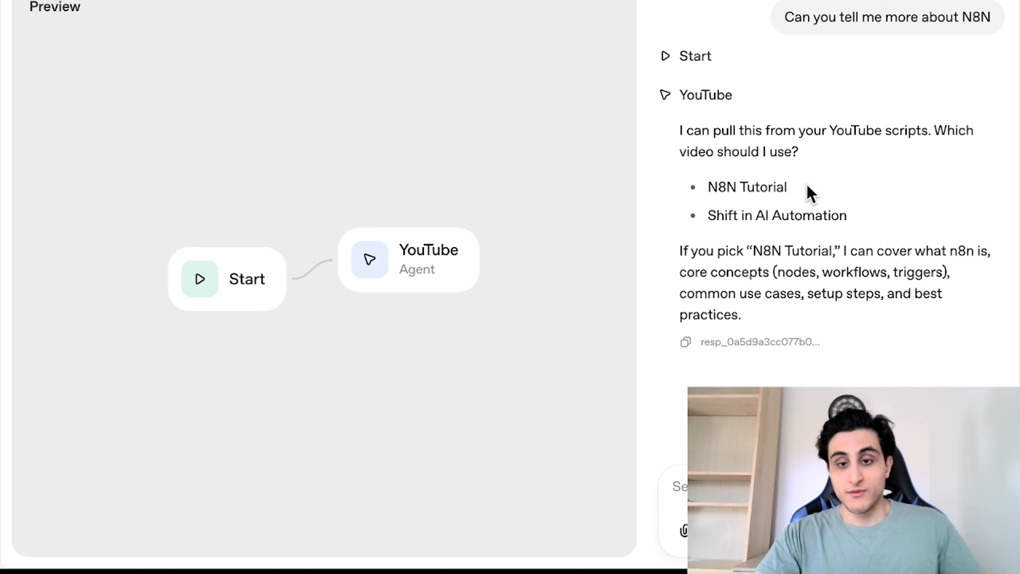
Step: In the preview, answer the agent's question by sending N8N Tutorial as the chosen video, and inspect its file search queries
left_click_drag(808, 193, 667, 193)
key("super+c")
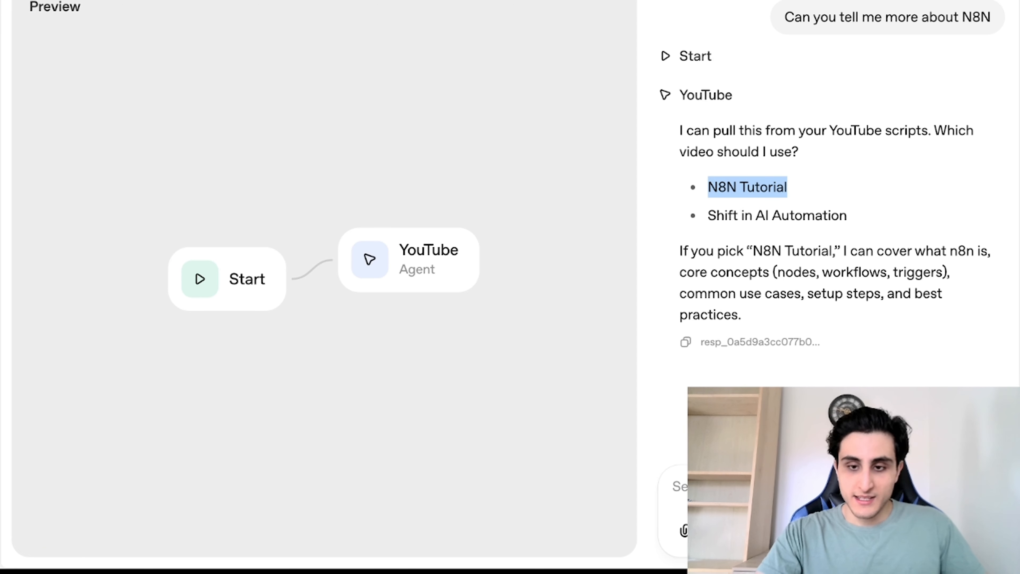
left_click(772, 488)
key("super+v")
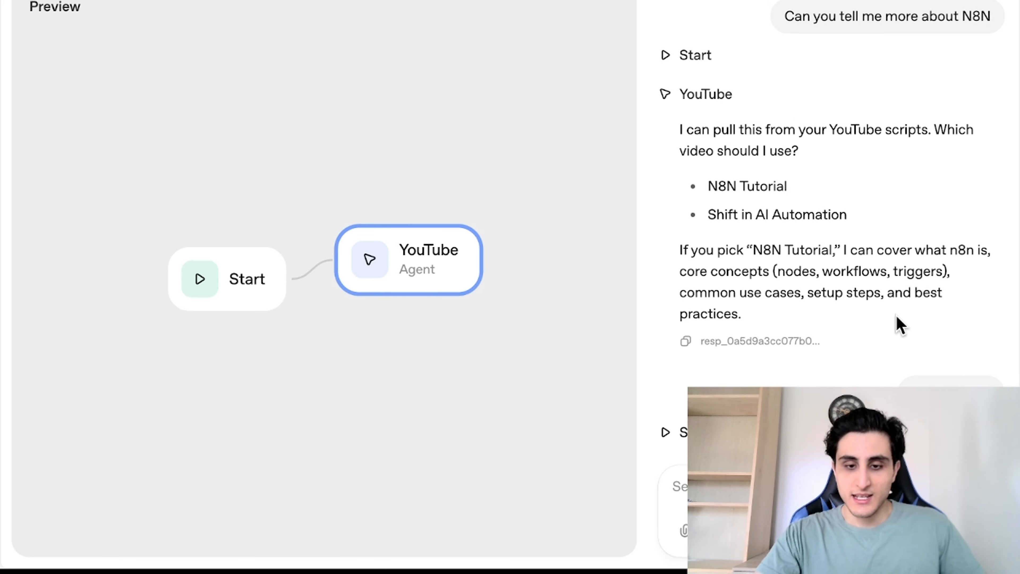
key("Return")
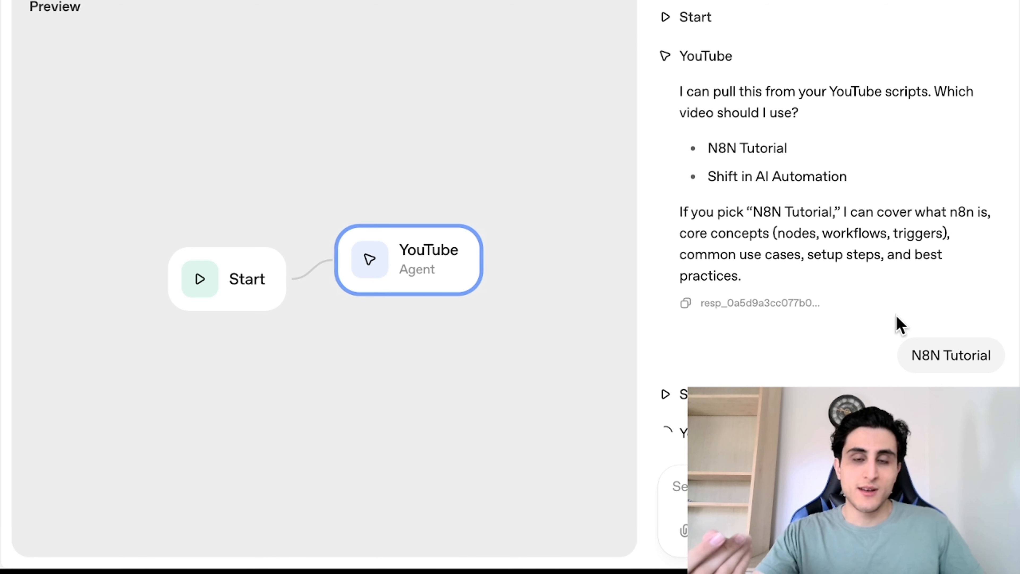
left_click_drag(716, 207, 841, 372)
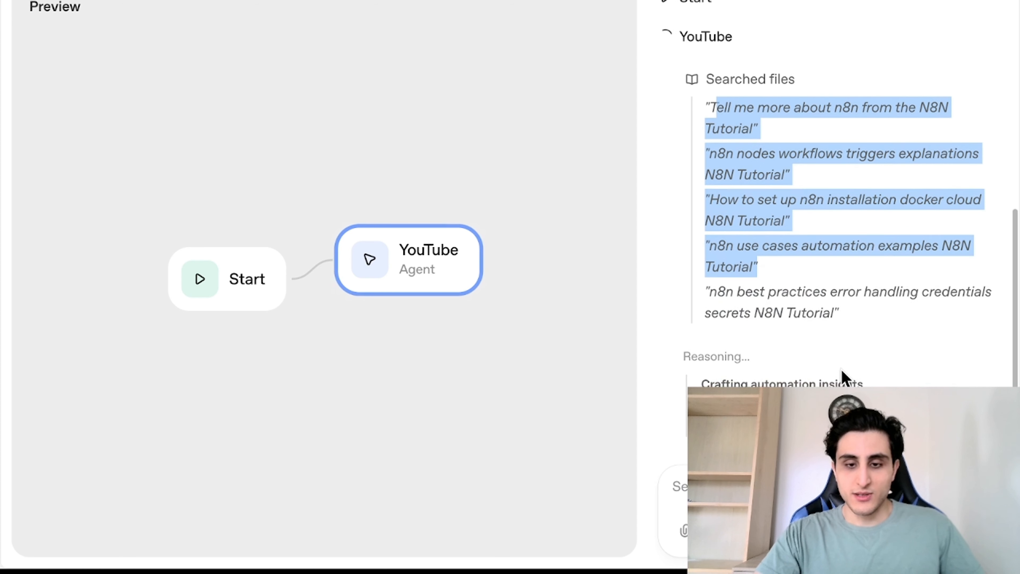